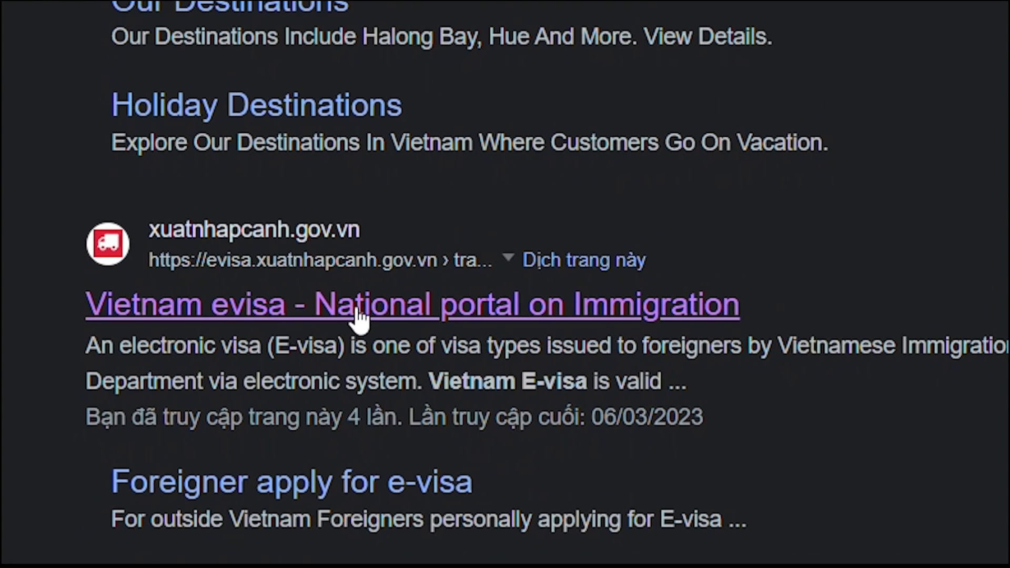
# Step: Open the national immigration portal result, view the outside-Vietnam instructions, and tick the confirmation checkbox
pyautogui.click(388, 285)
pyautogui.scroll(-4, 186, 422)
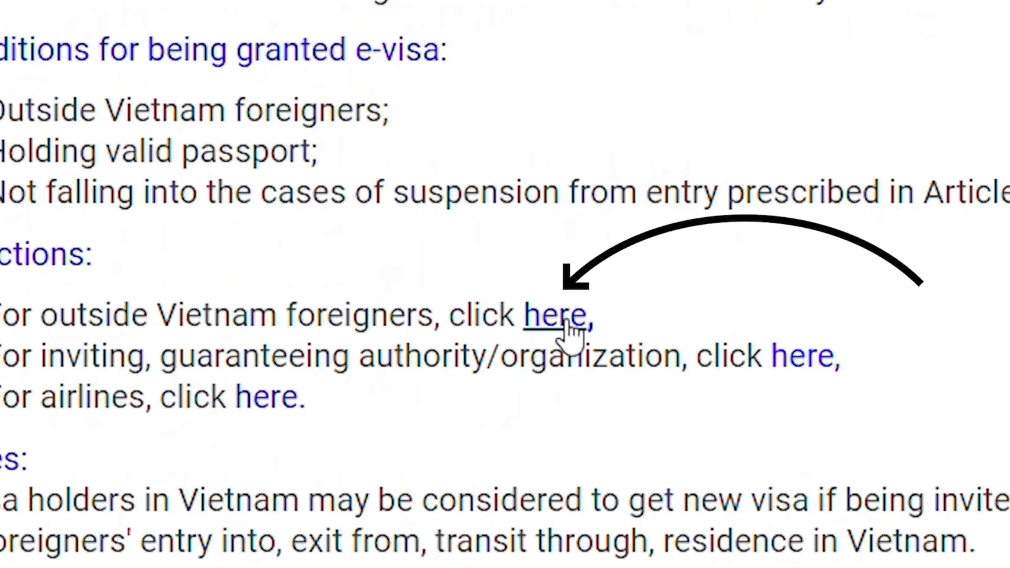
pyautogui.click(571, 329)
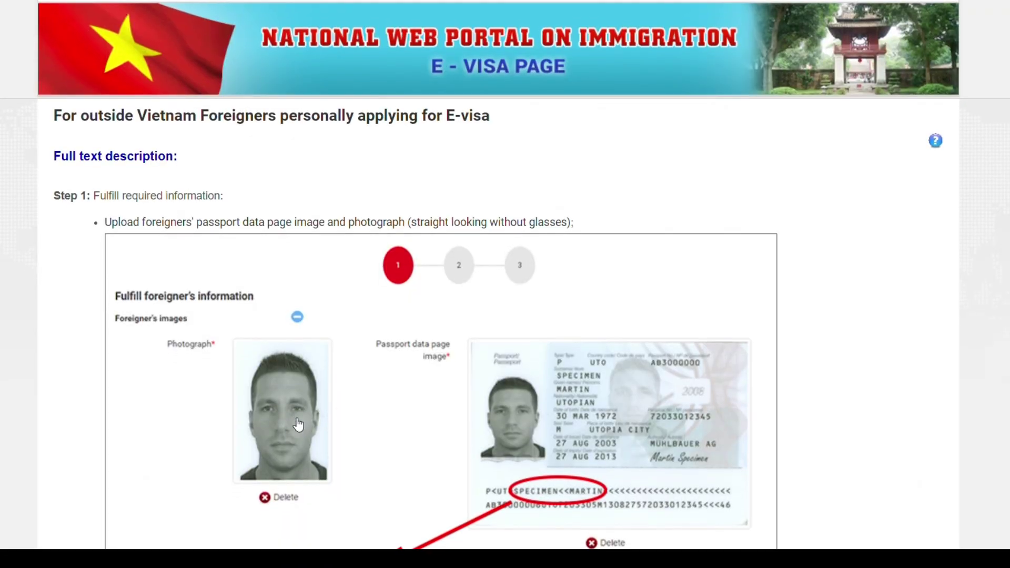
pyautogui.scroll(-6, 112, 422)
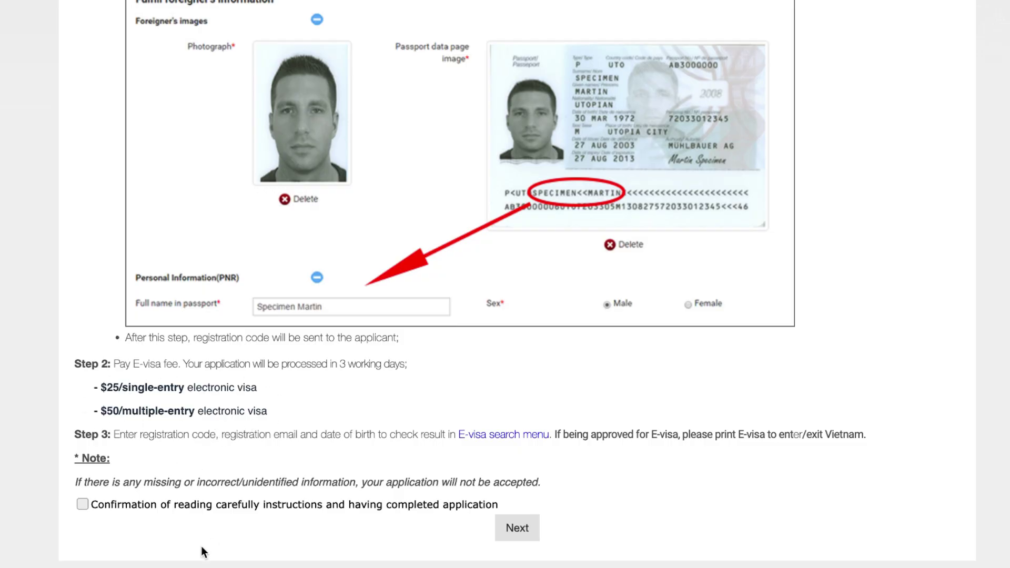
pyautogui.click(82, 504)
# Step: Confirm the instructions were read and proceed to the e-visa application form
pyautogui.click(527, 532)
pyautogui.click(527, 530)
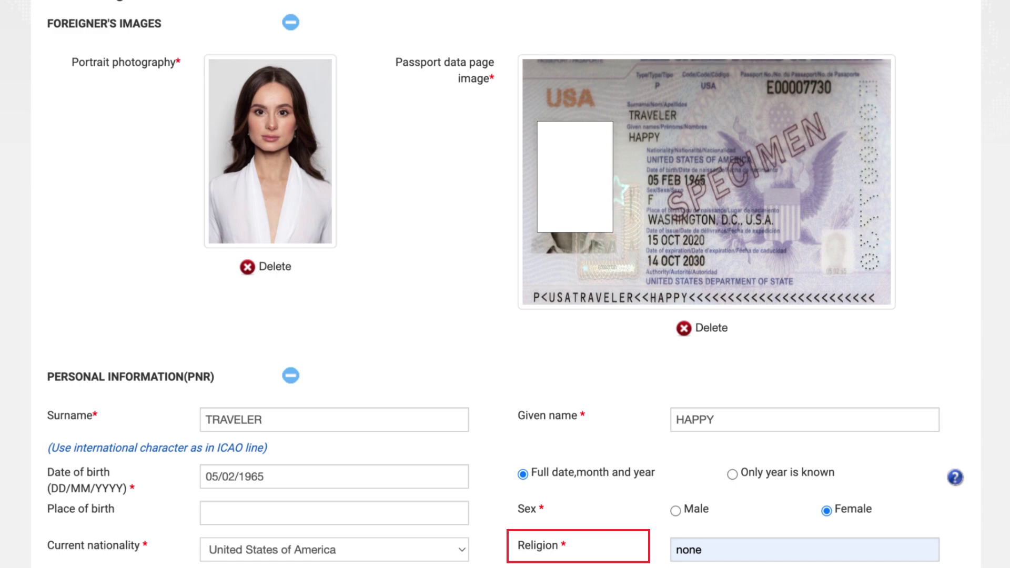
# Step: Answer the other-passports, multiple-nationalities and violation questions, leaving all three at No
pyautogui.scroll(-2, 505, 284)
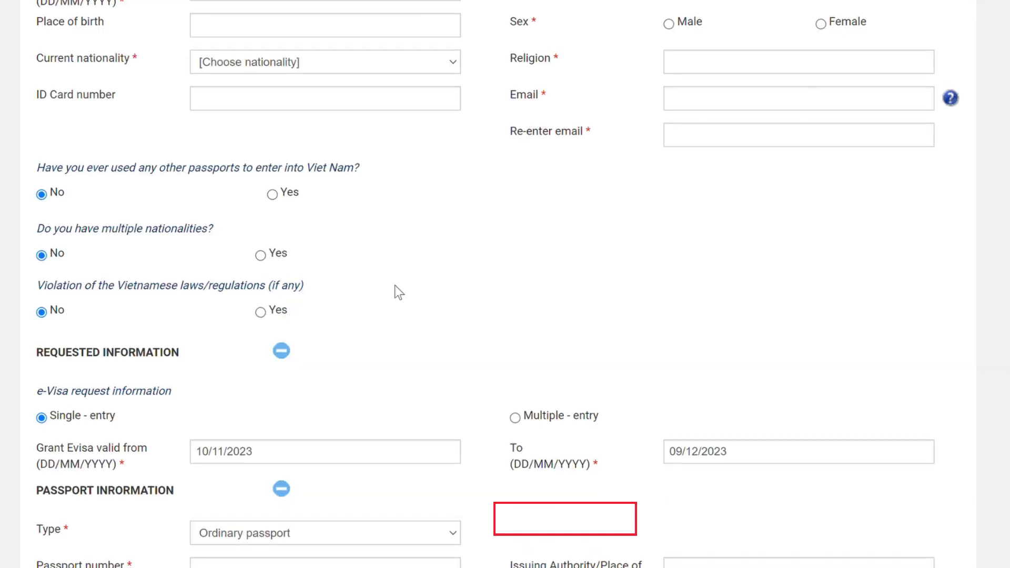
pyautogui.scroll(-1, 394, 287)
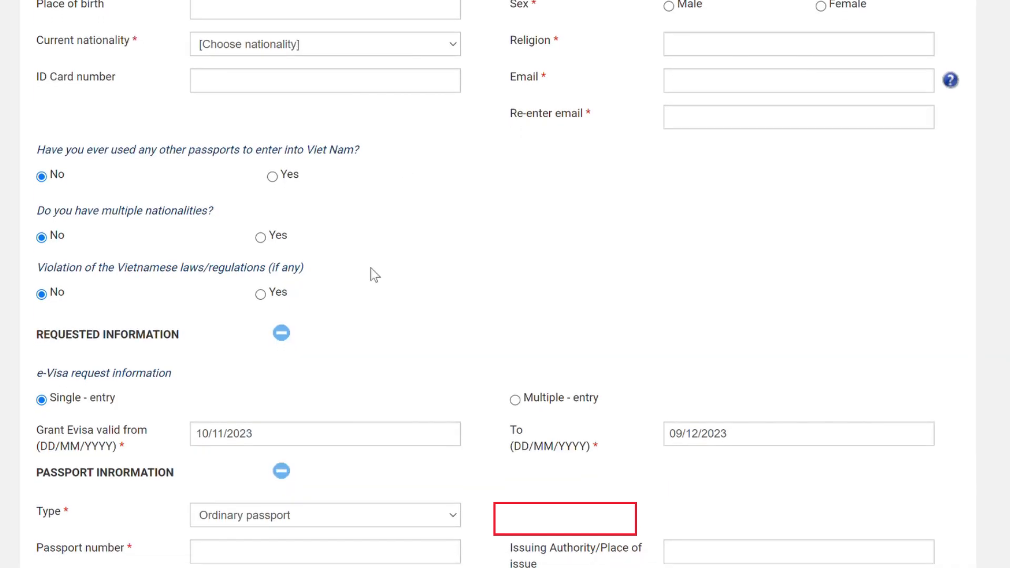
pyautogui.click(275, 180)
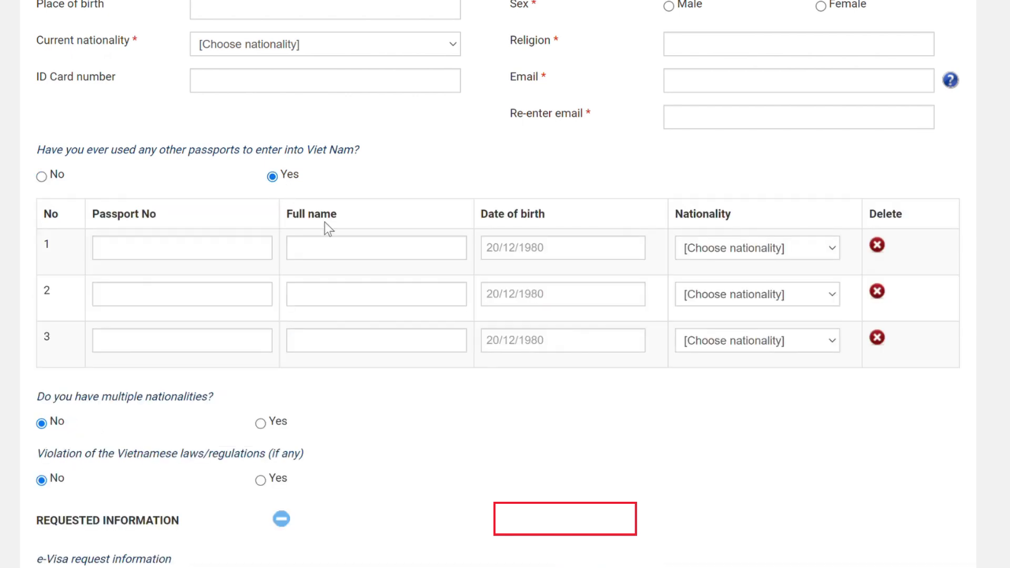
pyautogui.scroll(-2, 307, 412)
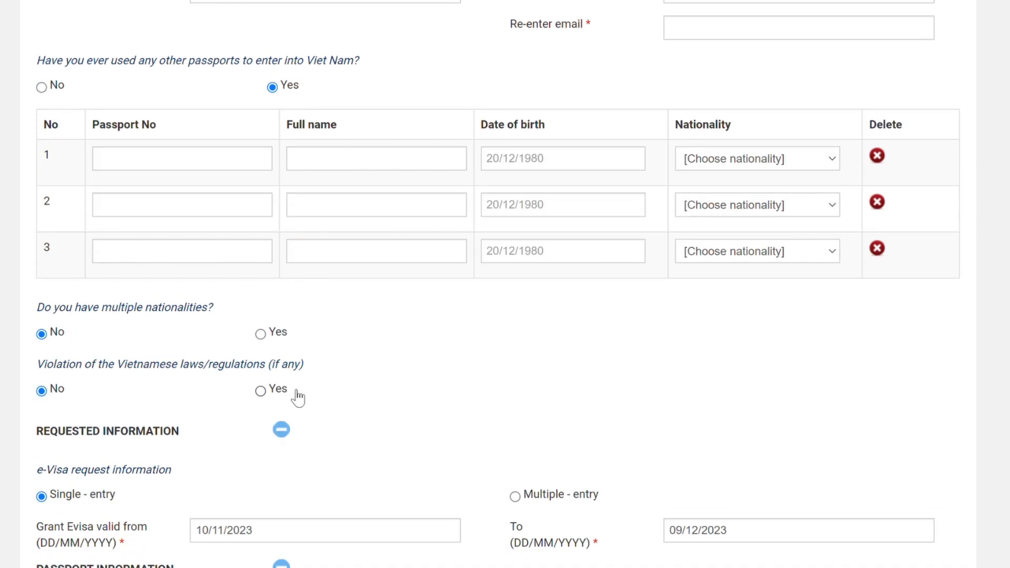
pyautogui.click(273, 341)
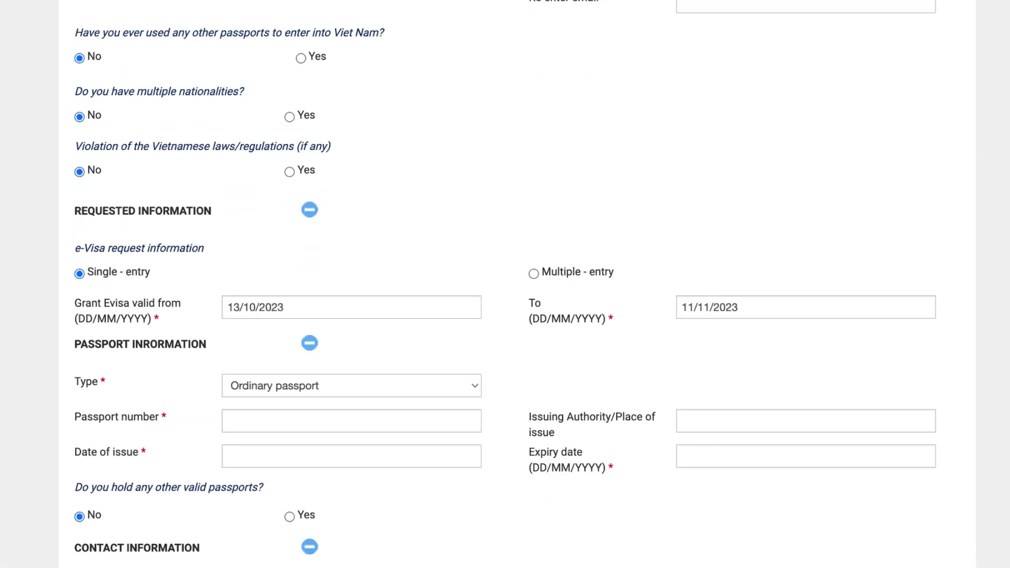
# Step: Choose Single-entry as the requested visa type after briefly trying Multiple-entry
pyautogui.scroll(-1, 505, 284)
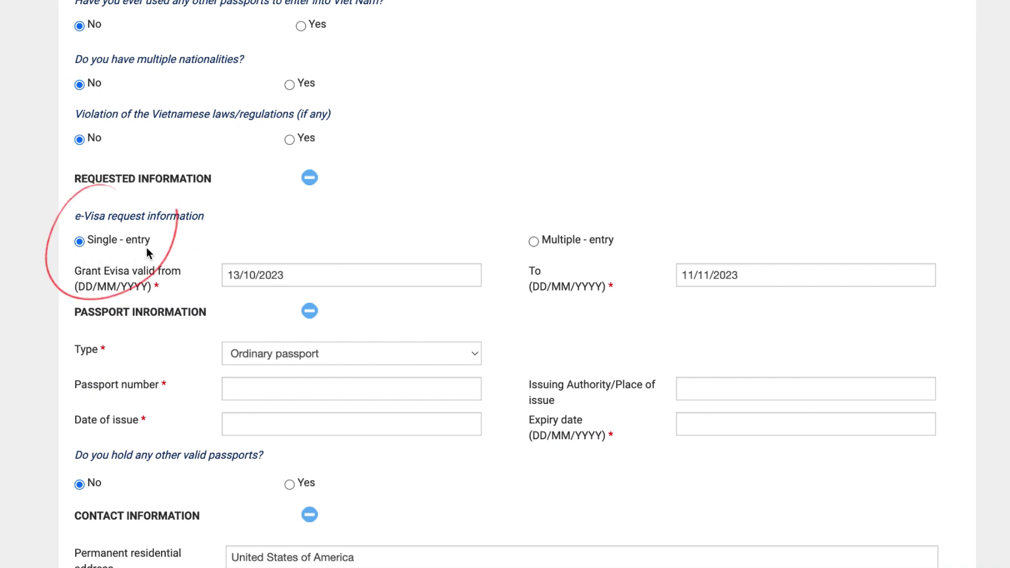
pyautogui.click(535, 245)
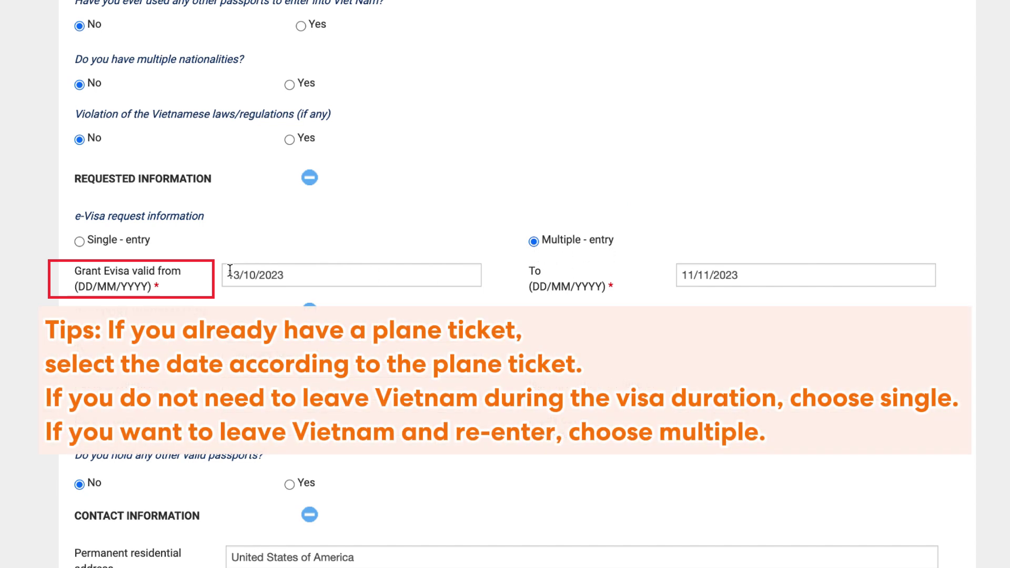
pyautogui.click(79, 243)
pyautogui.scroll(-2, 282, 302)
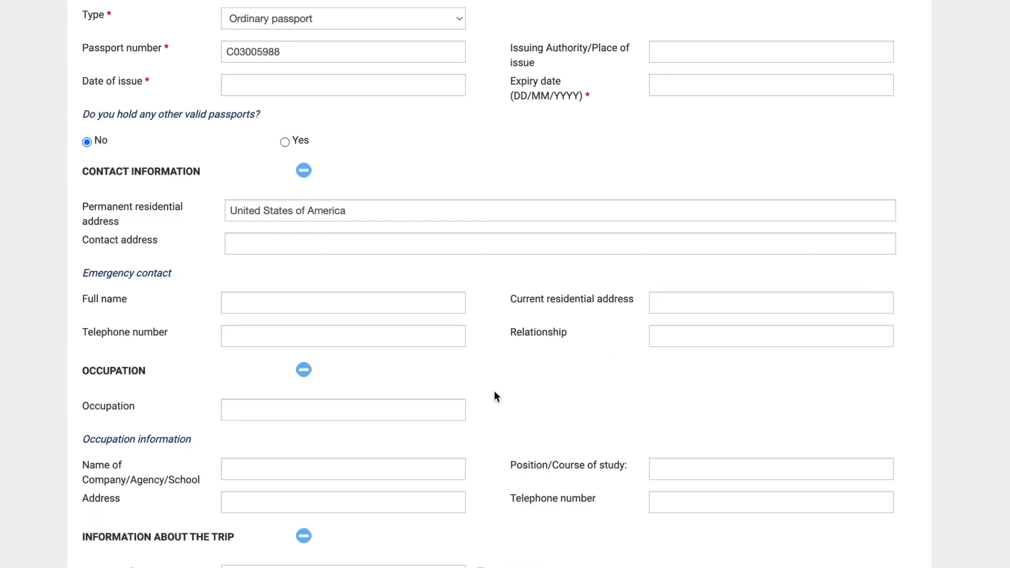
# Step: Select the purpose of entry from the trip section's dropdown list
pyautogui.scroll(-3, 495, 395)
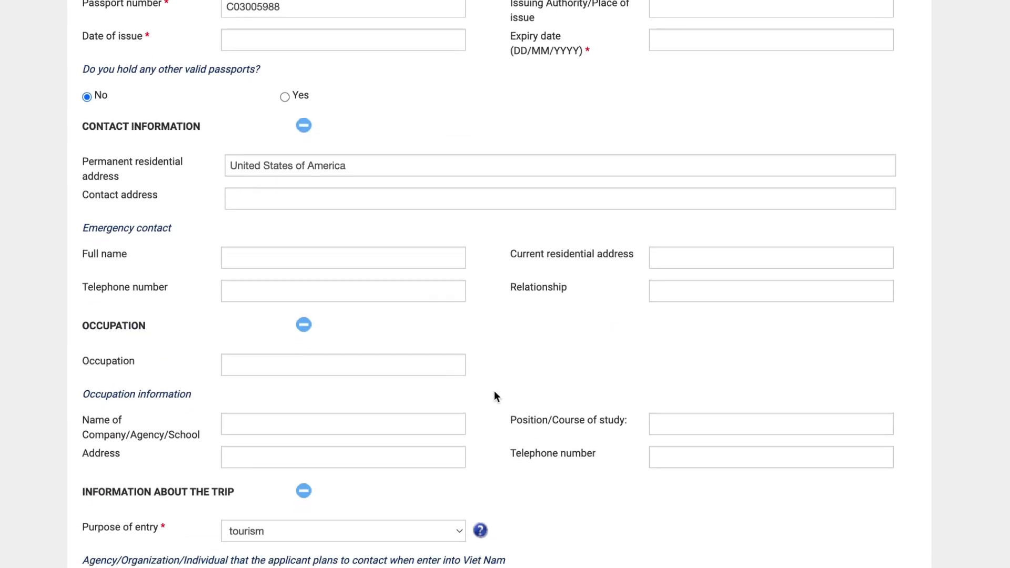
pyautogui.scroll(-2, 495, 395)
pyautogui.scroll(-1, 494, 396)
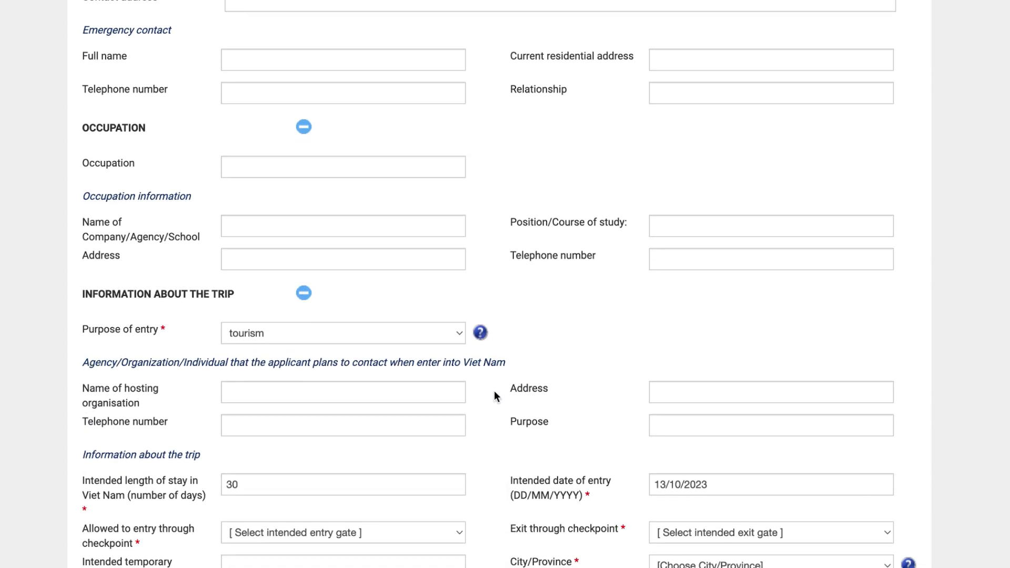
pyautogui.scroll(-1, 494, 395)
pyautogui.scroll(-3, 494, 391)
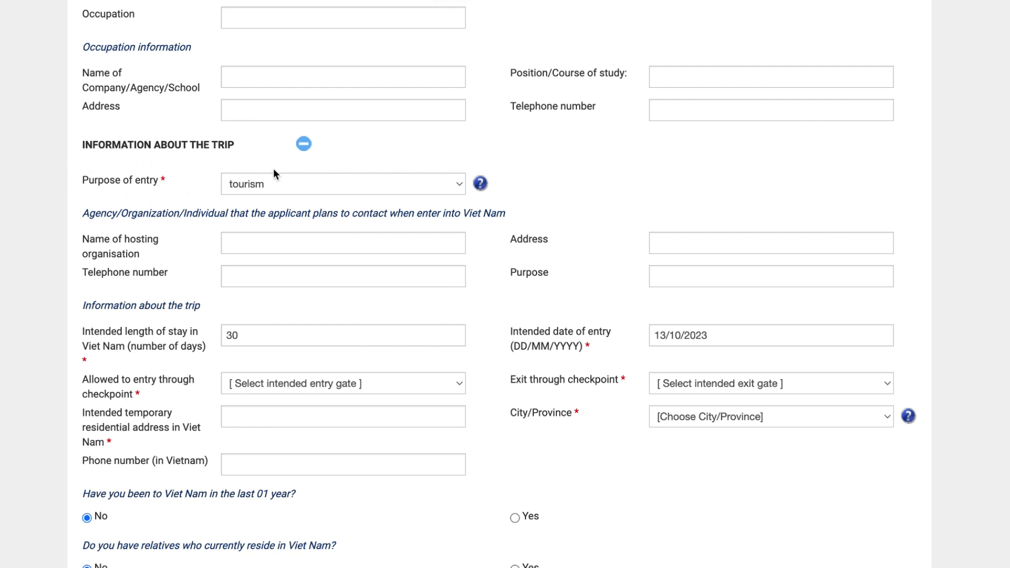
pyautogui.click(278, 186)
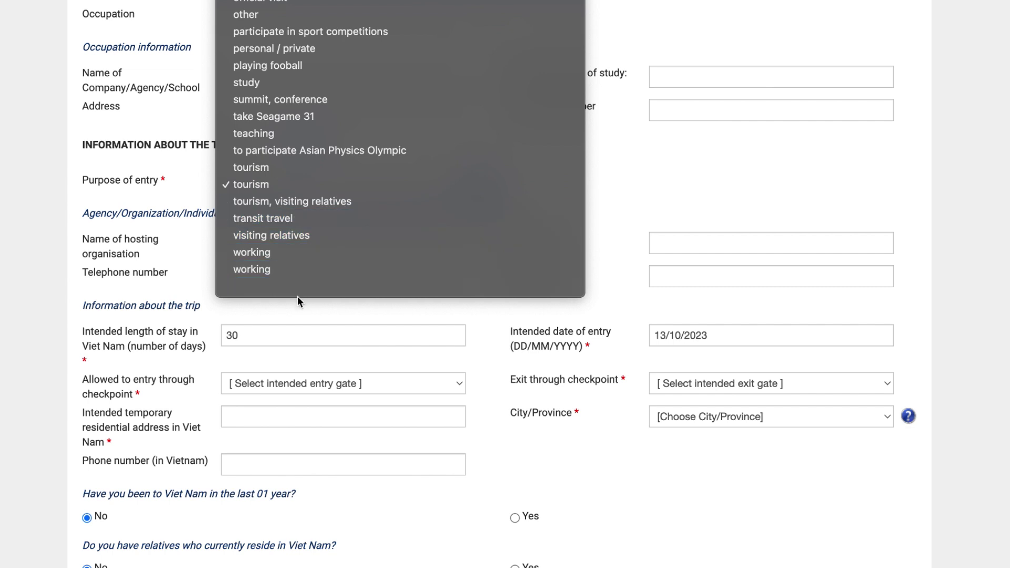
pyautogui.click(249, 335)
# Step: Enter the intended length of stay, settling on 30 days
pyautogui.write('30')
pyautogui.press('BackSpace')
pyautogui.press('BackSpace')
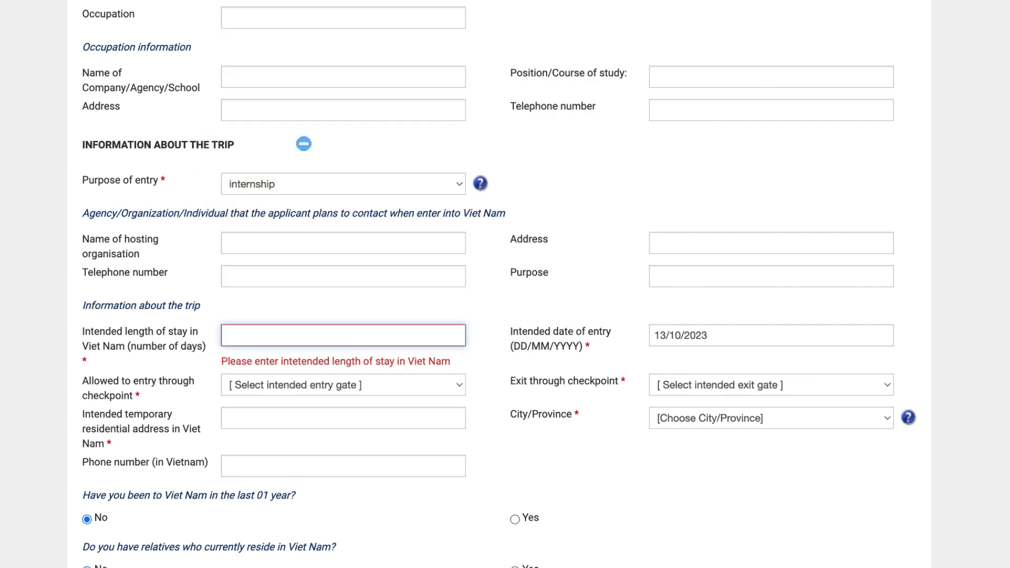
pyautogui.write('90')
pyautogui.click(254, 368)
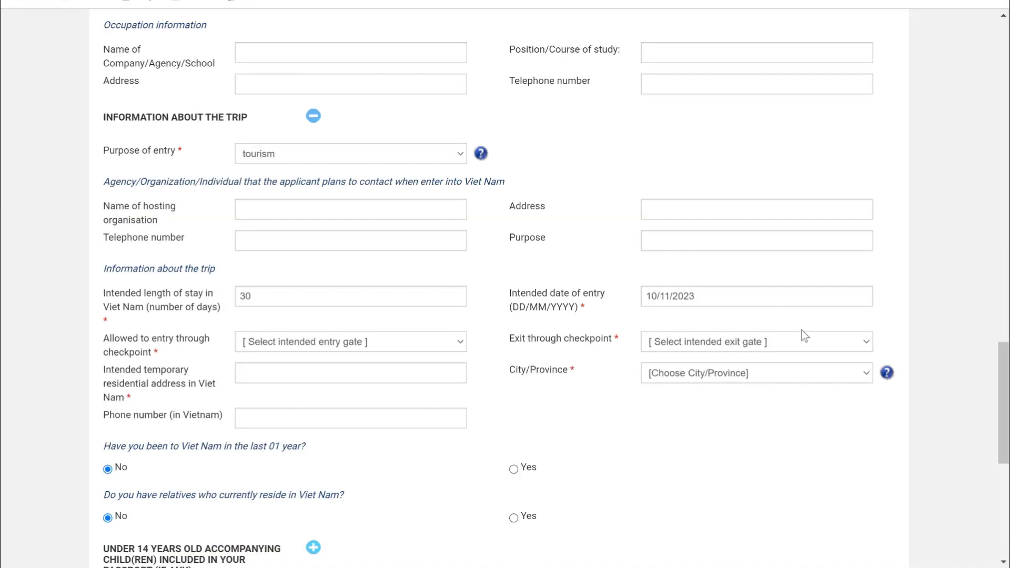
# Step: Set the intended date of entry to 10/11/2023 using the date picker
pyautogui.keyDown('ctrl'); pyautogui.scroll(2, 801, 330); pyautogui.keyUp('ctrl')
pyautogui.scroll(-2, 802, 330)
pyautogui.hscroll(2, 801, 330)
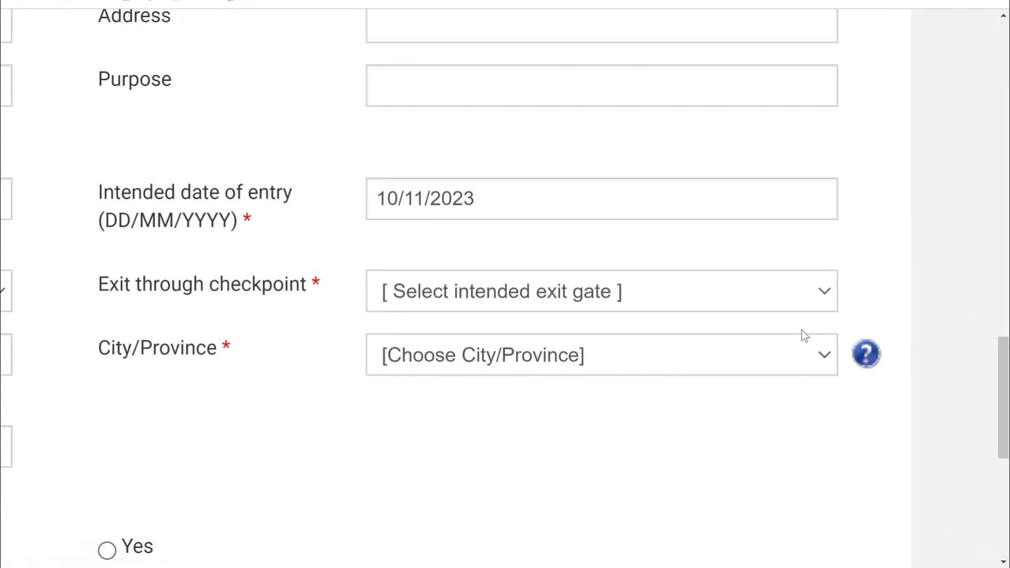
pyautogui.click(689, 206)
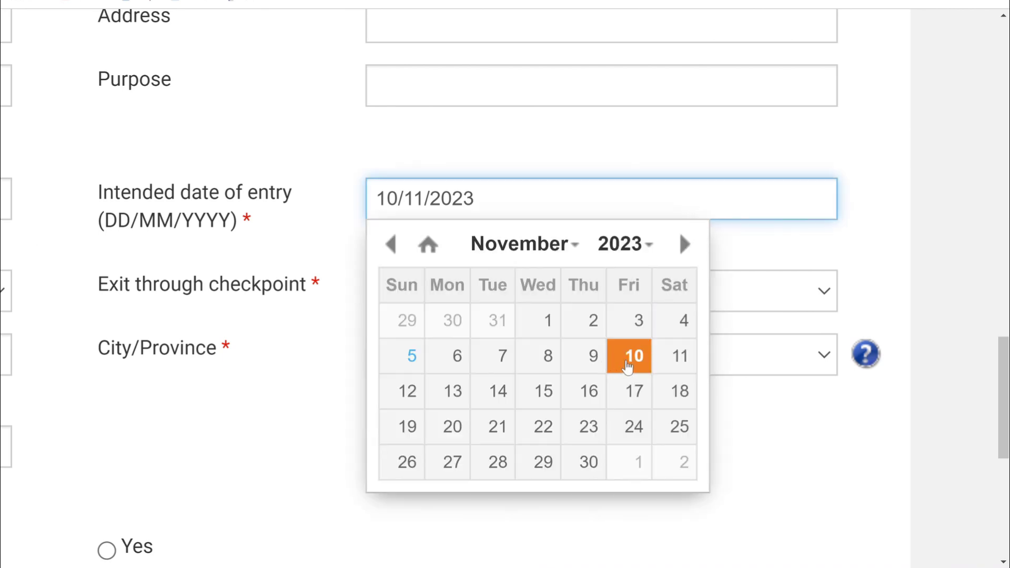
pyautogui.click(626, 367)
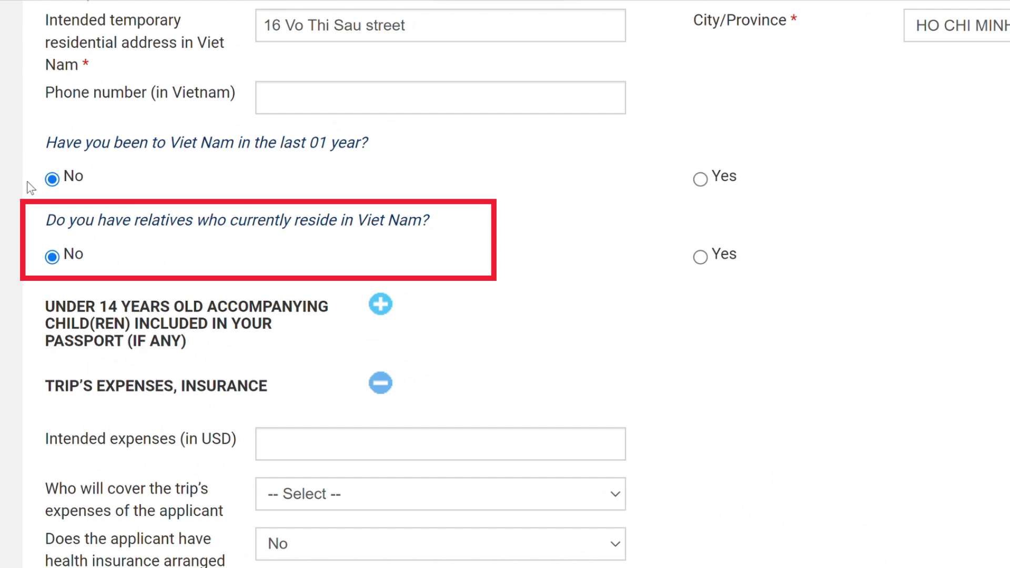
# Step: Answer Yes to visiting Viet Nam last year and expand the under-14 accompanying children table
pyautogui.click(700, 179)
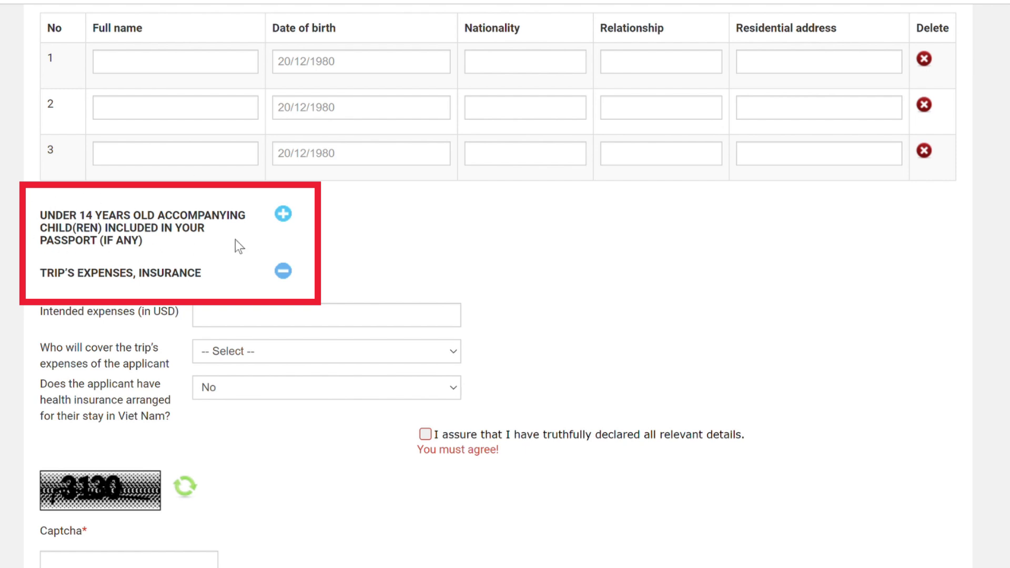
pyautogui.click(283, 218)
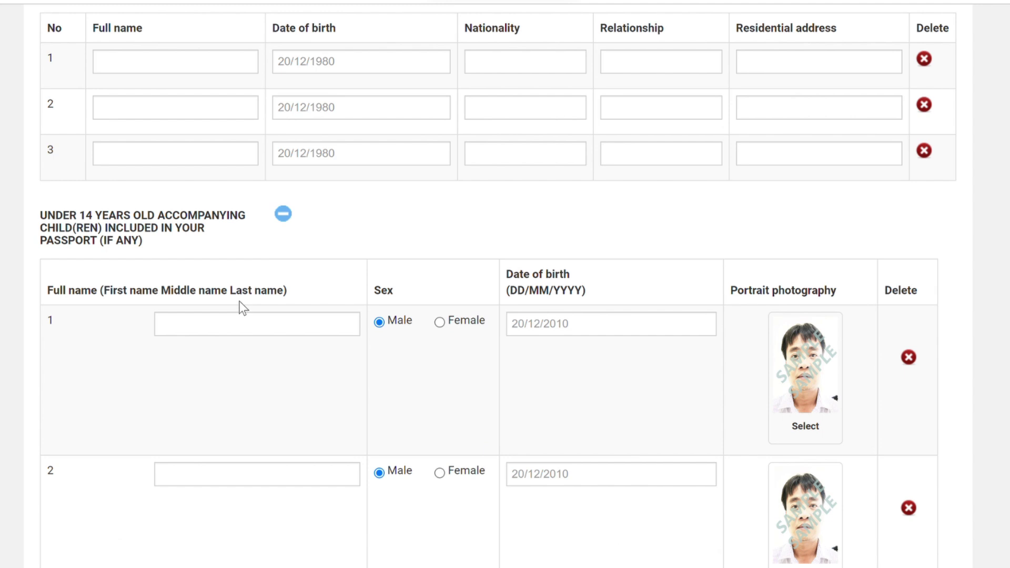
pyautogui.scroll(-9, 898, 453)
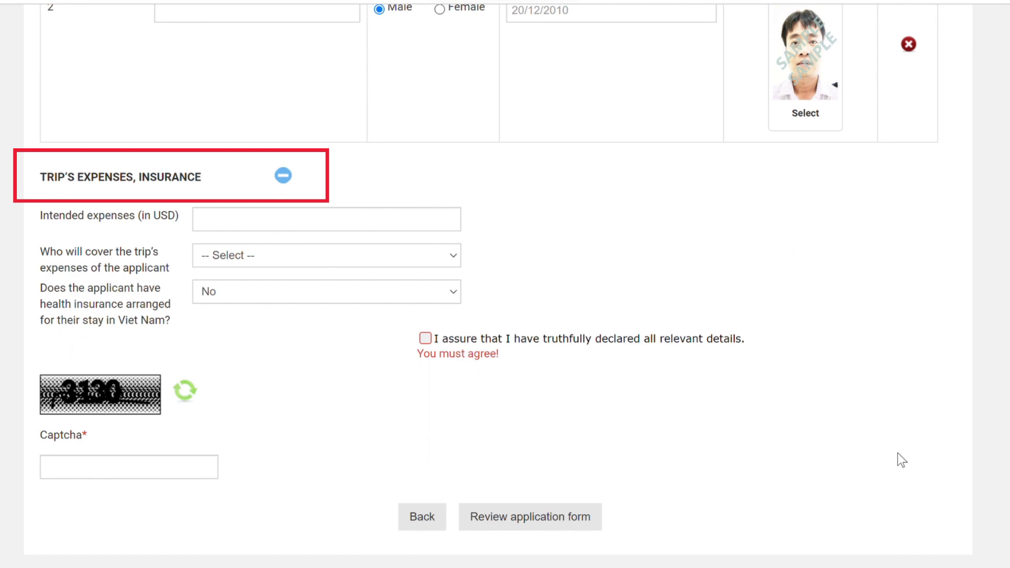
# Step: Agree to the truthful declaration, enter the displayed captcha code, and open the application review
pyautogui.click(433, 339)
pyautogui.click(161, 482)
pyautogui.write('3')
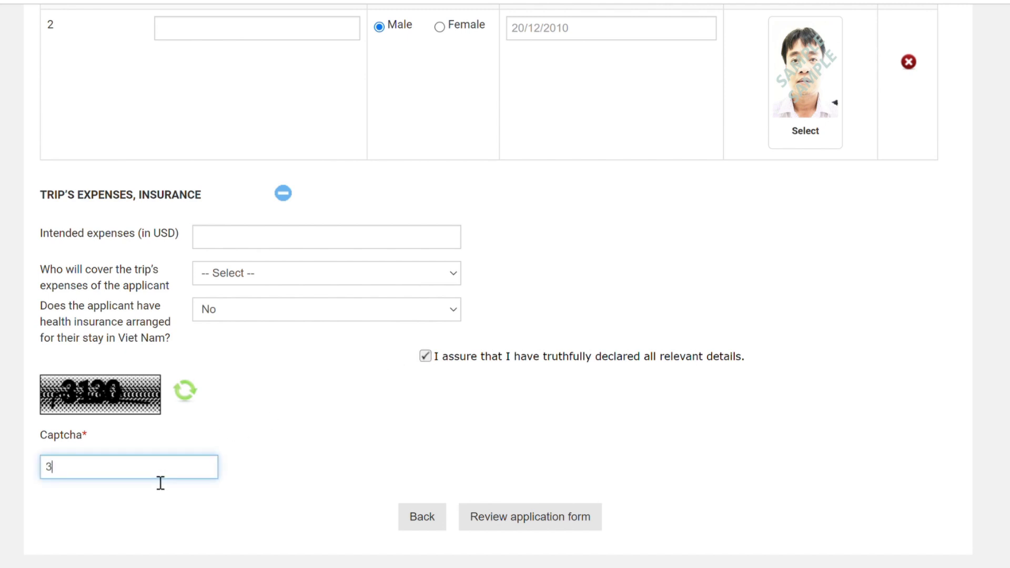
pyautogui.write('130')
pyautogui.click(515, 517)
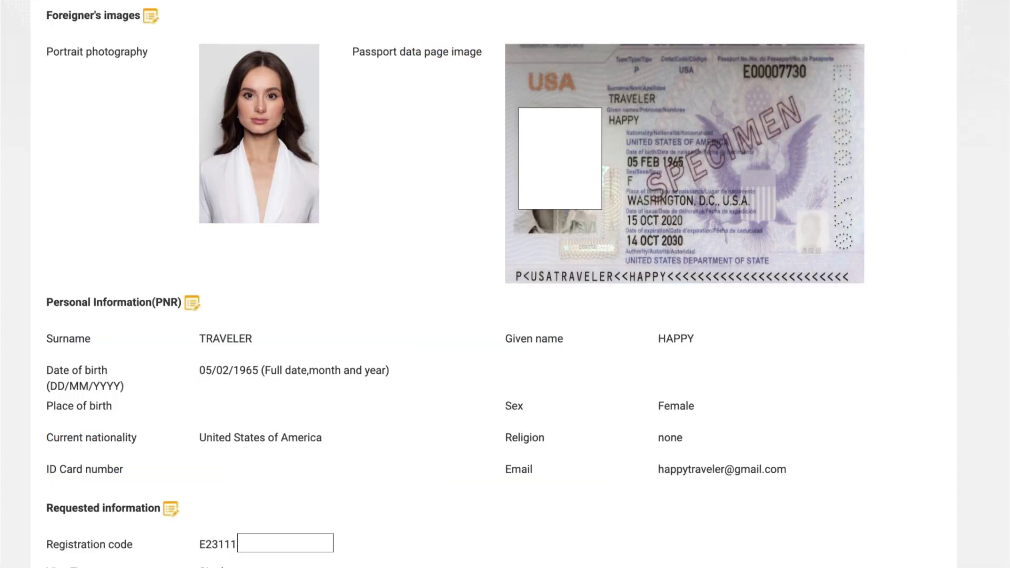